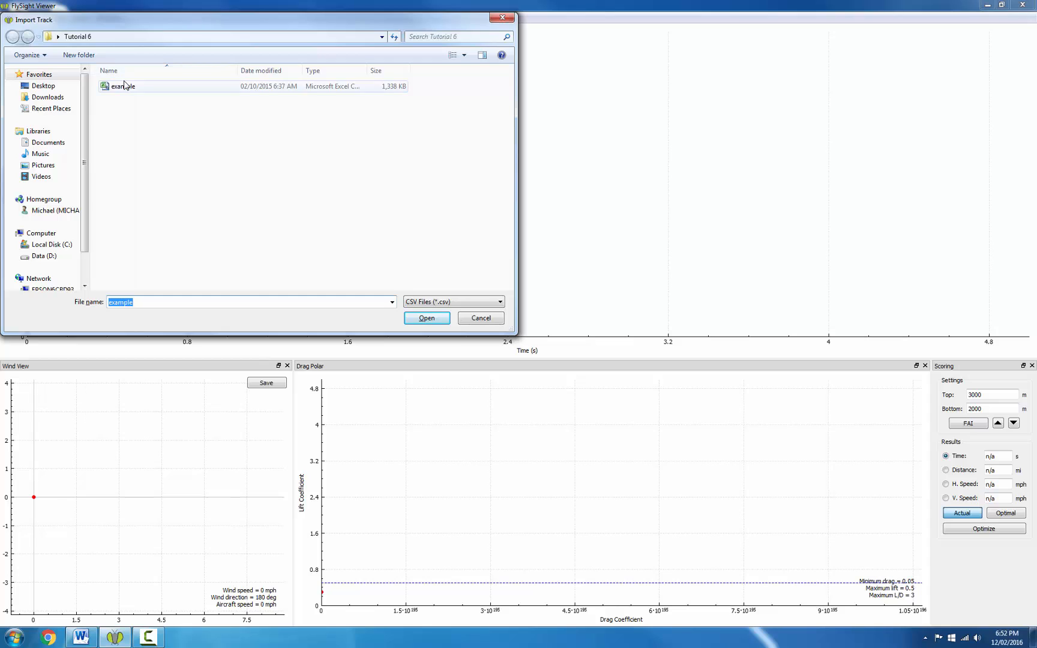
Import the example track and add the horizontal speed and vertical speed plots
double_click(126, 88)
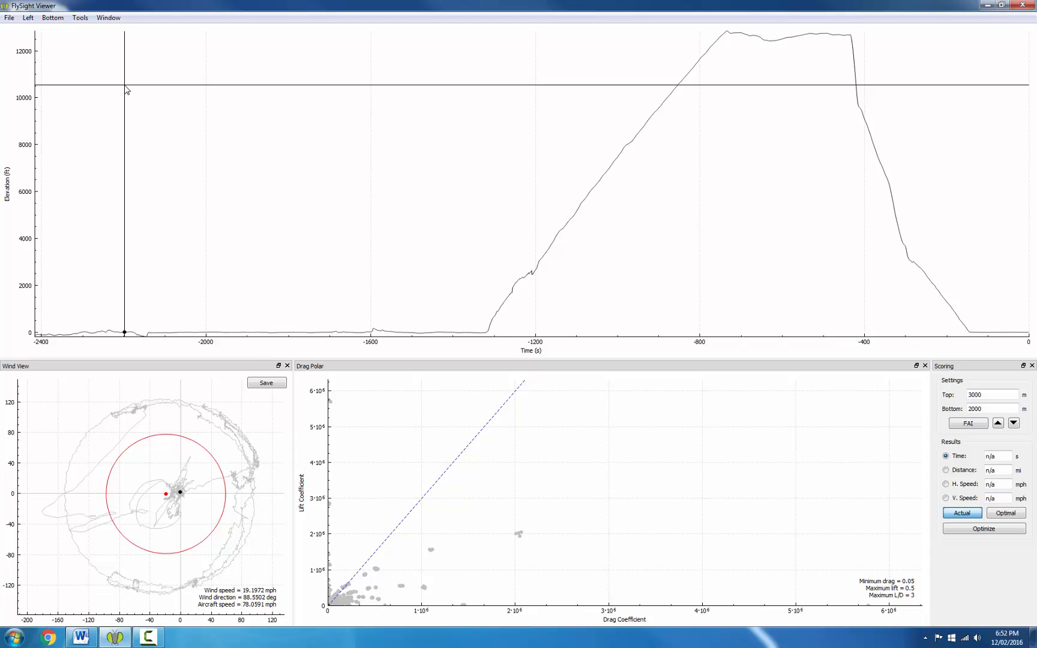
key("h")
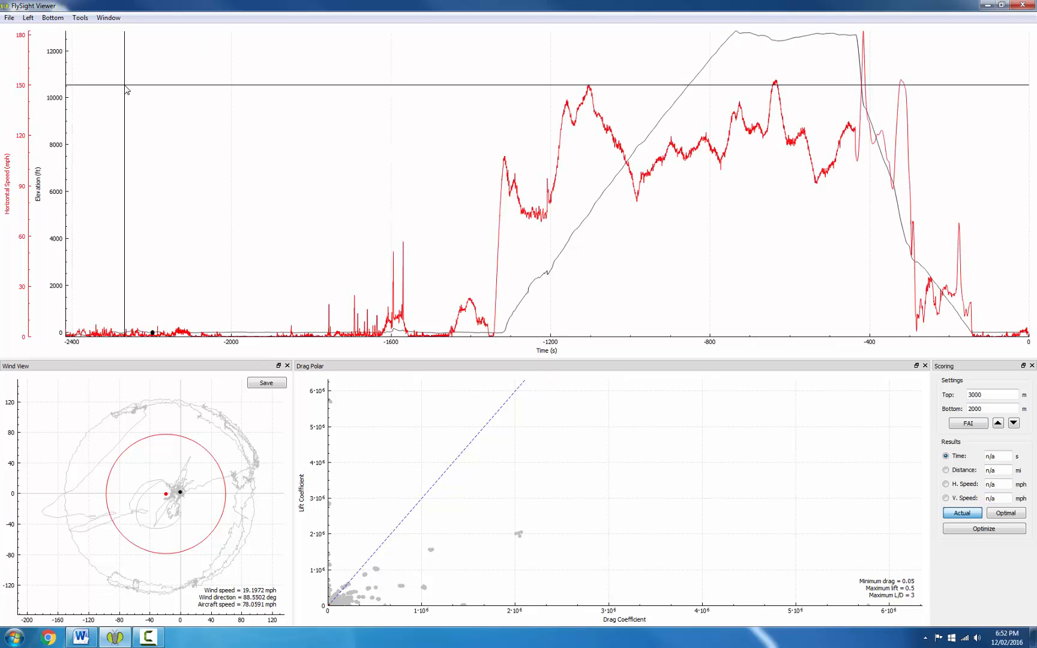
key("v")
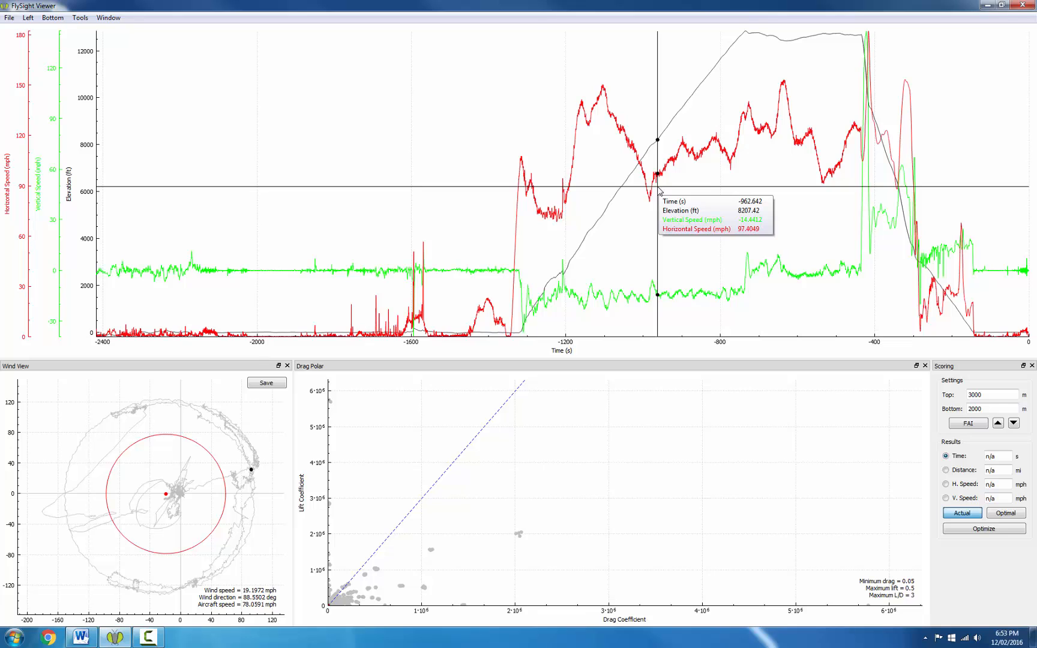
Narrow the plot to the aircraft's climb, from about -1190 to -735 s, and save the fitted wind speed and direction
scroll(659, 191, "up", 5)
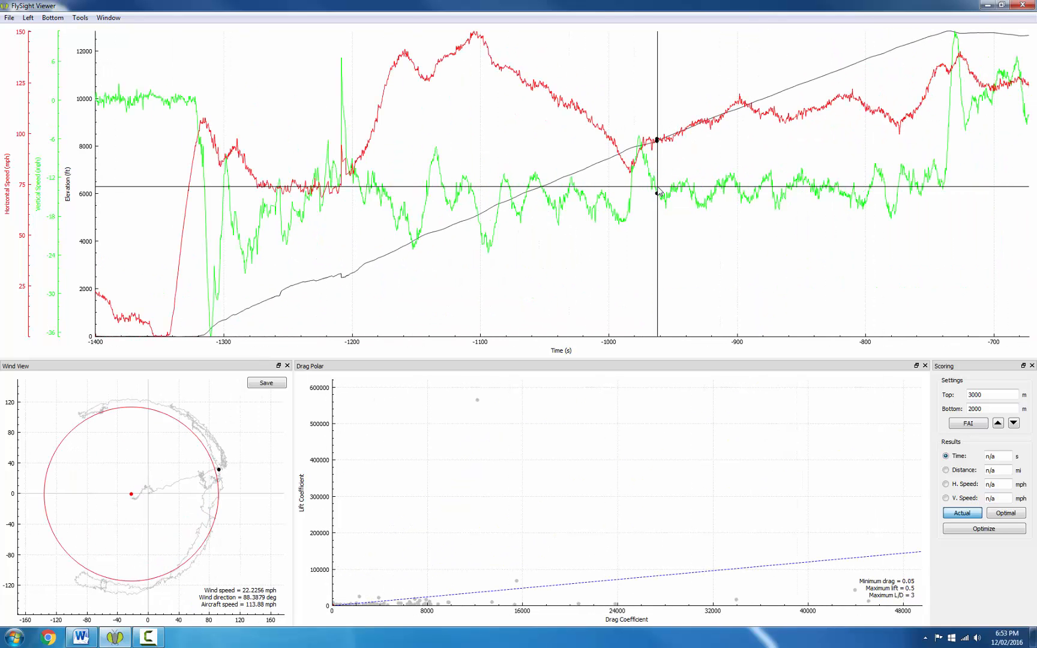
scroll(658, 191, "down", 5)
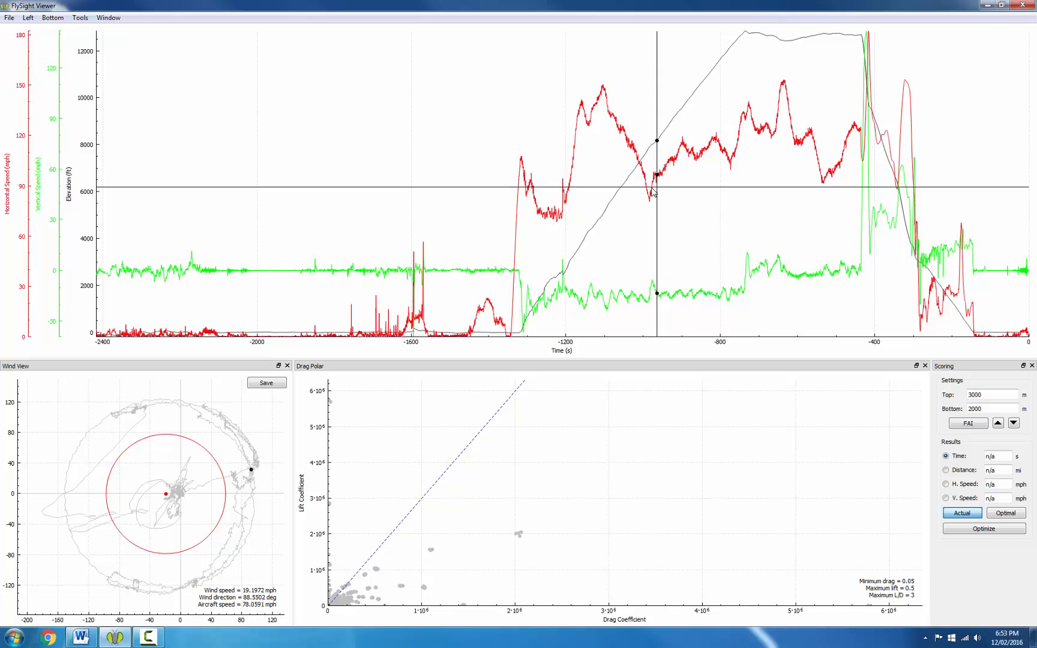
mouse_move(529, 323)
left_mouse_down()
mouse_move(556, 314)
mouse_move(749, 161)
left_mouse_up()
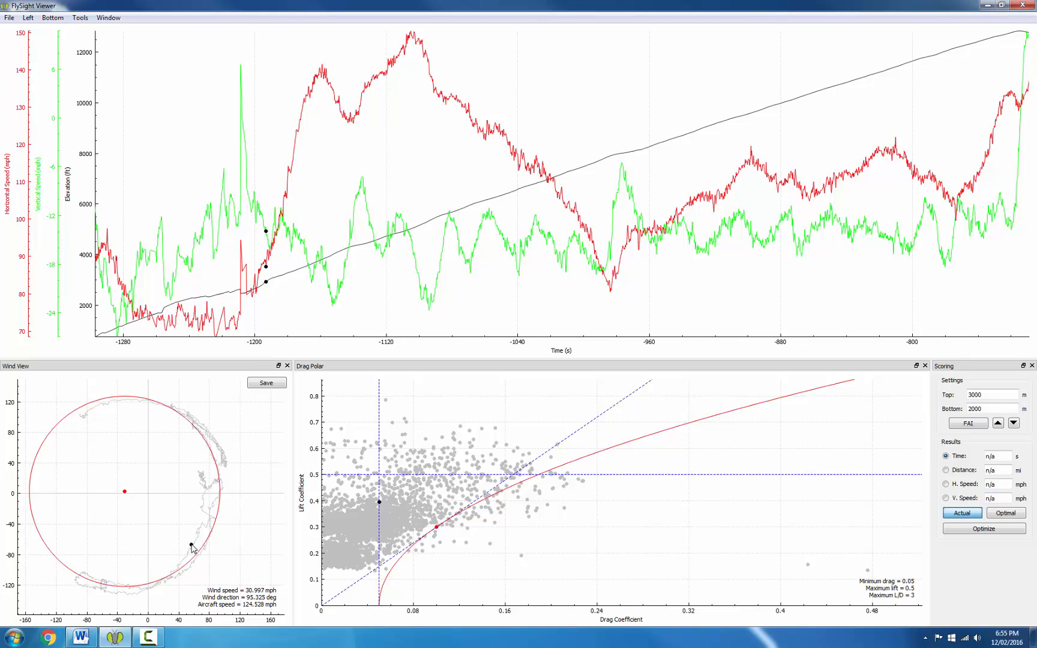
mouse_move(278, 296)
left_mouse_down()
mouse_move(694, 256)
mouse_move(901, 203)
mouse_move(1023, 191)
left_mouse_up()
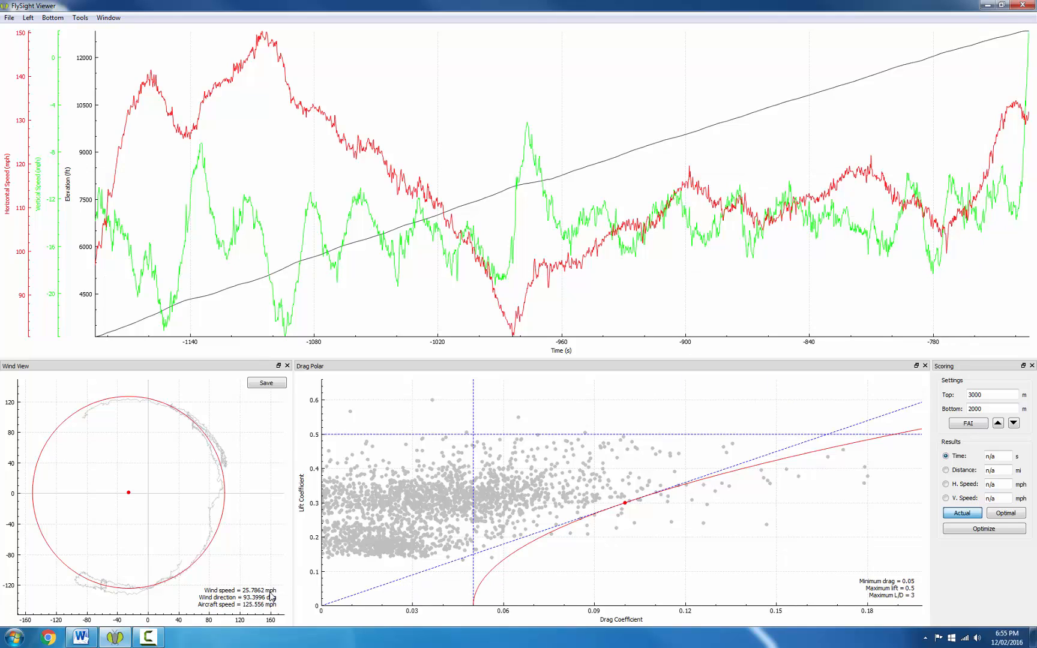
left_click(272, 384)
Check the saved wind speed and wind direction in the preferences
left_click(10, 18)
left_click(45, 112)
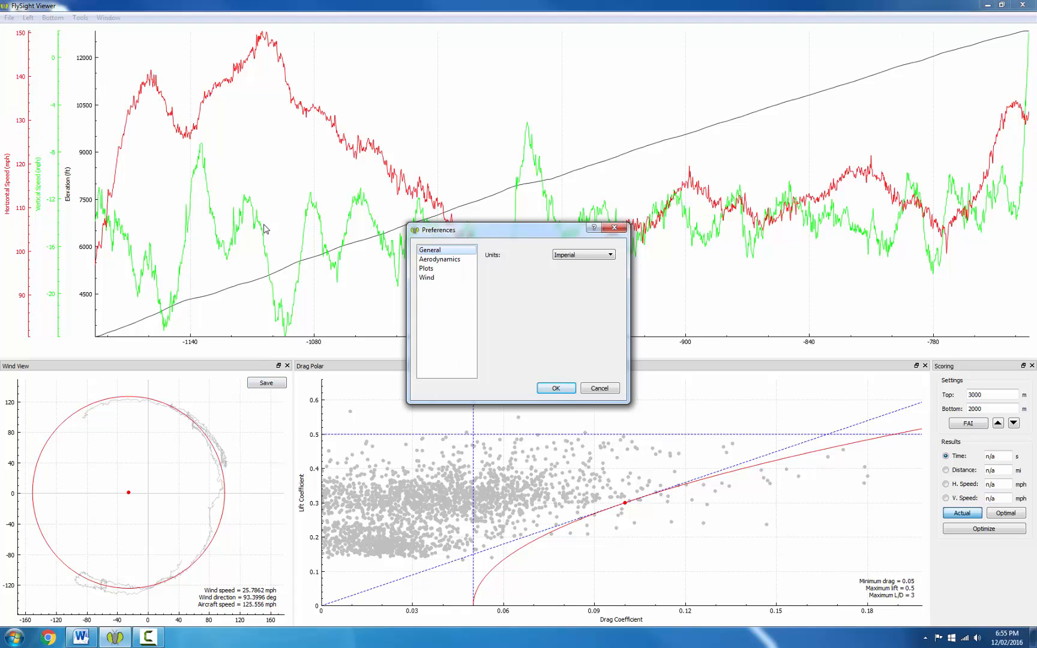
left_click(427, 278)
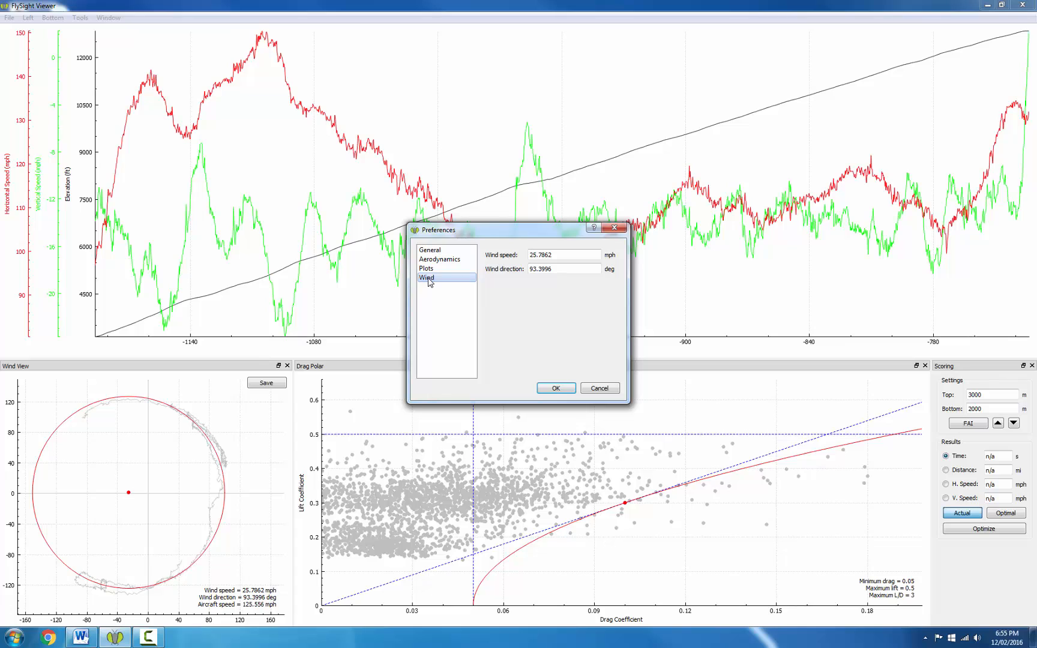
left_click(550, 390)
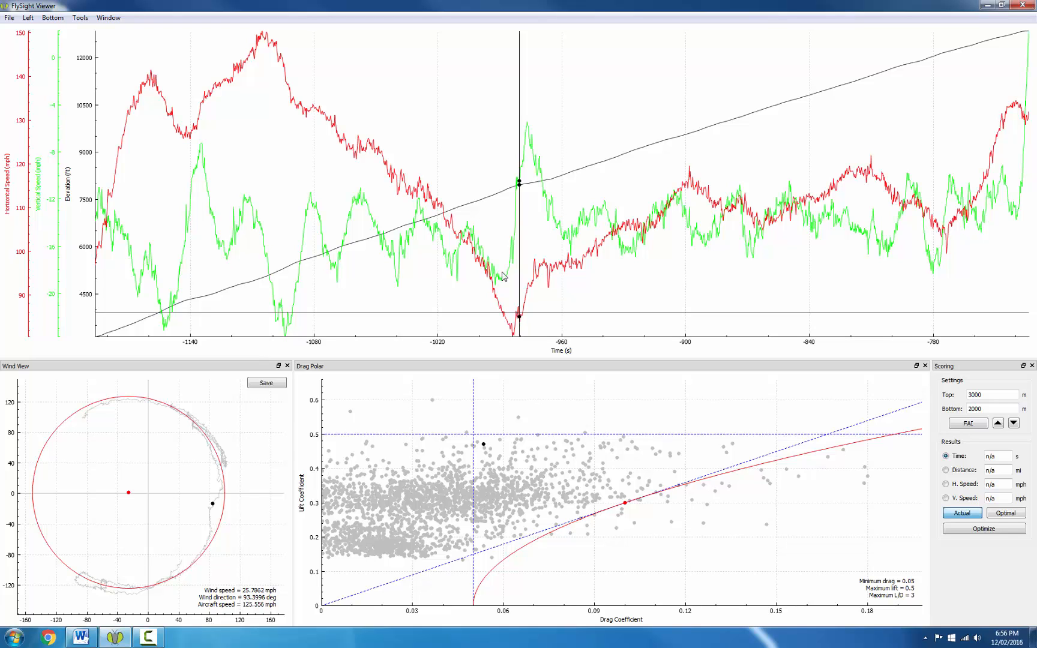
Restore the full track view and turn on wind adjustment, switching it off and on again to compare the horizontal speed
scroll(493, 258, "down", 8)
scroll(494, 258, "down", 1)
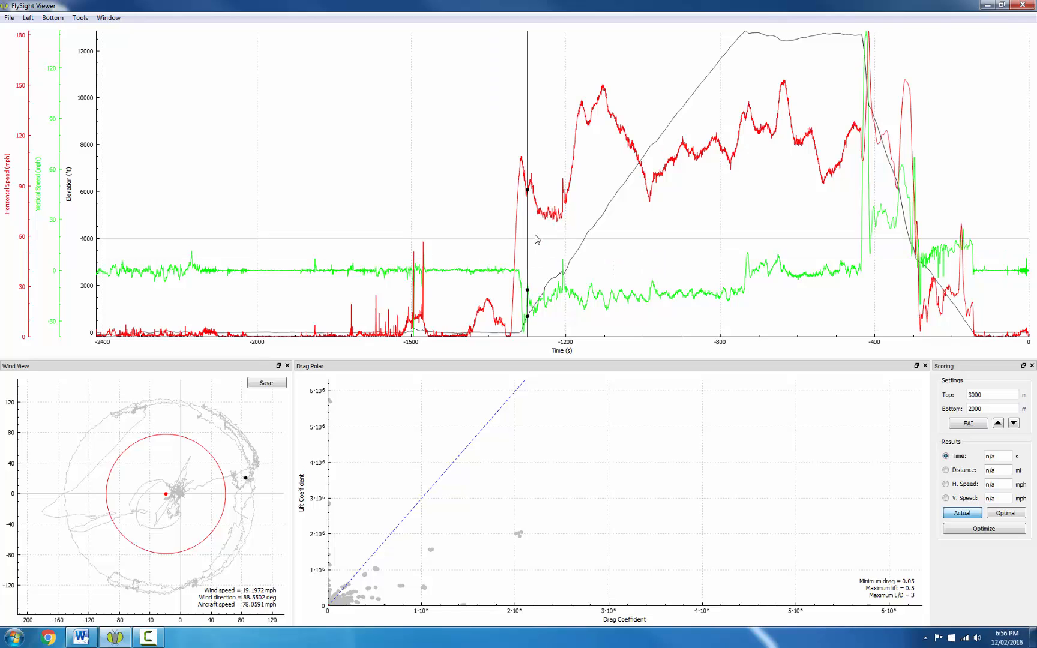
mouse_move(553, 235)
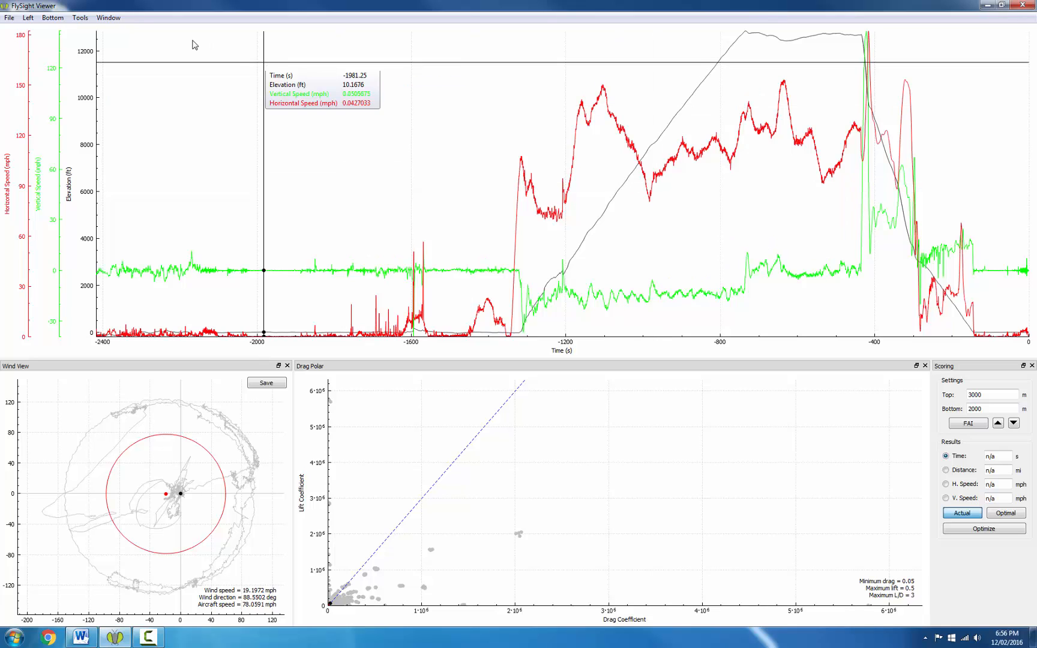
left_click(81, 18)
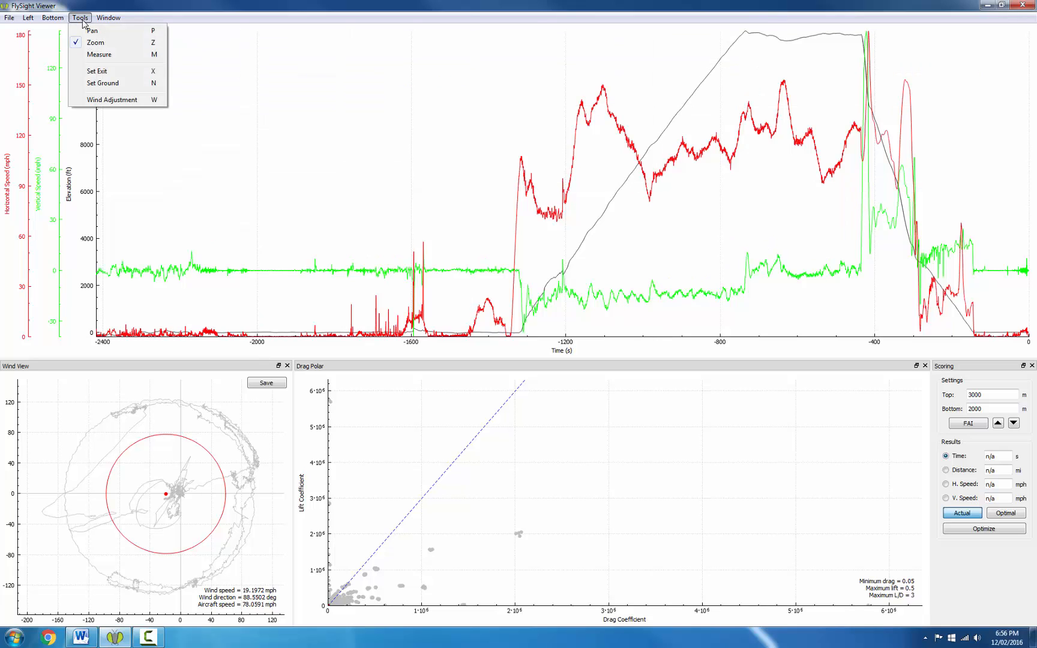
left_click(104, 100)
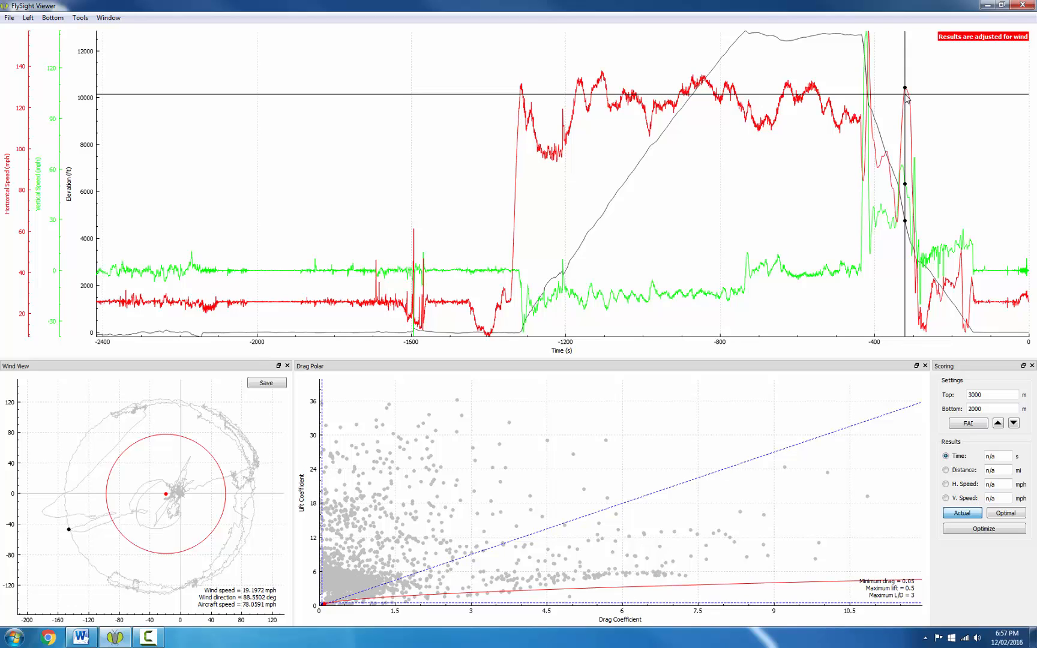
key("ctrl+w")
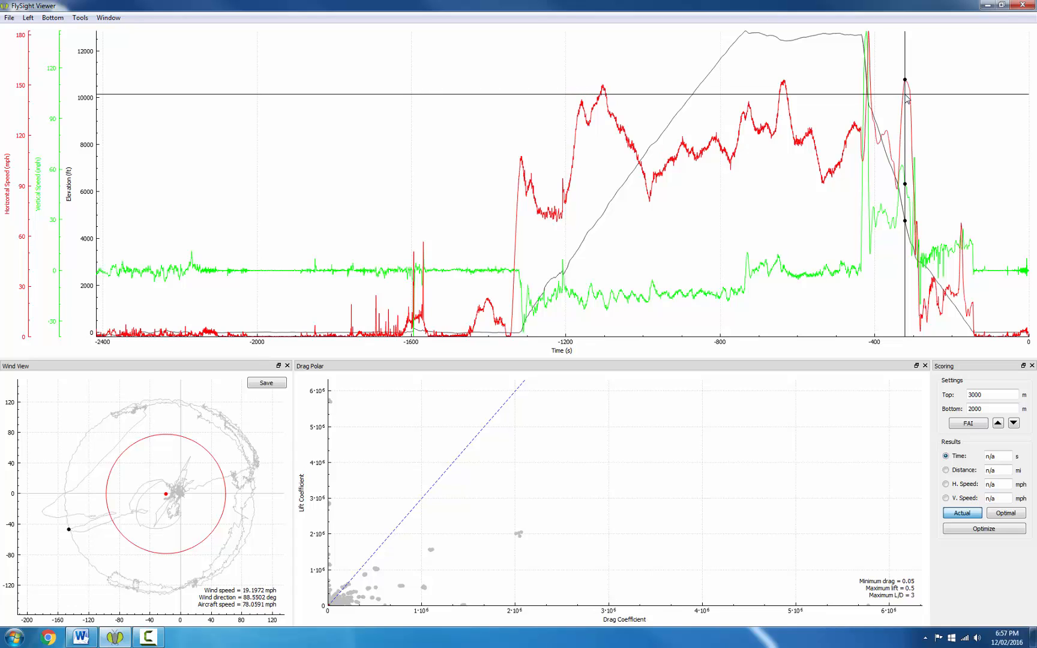
key("ctrl+w")
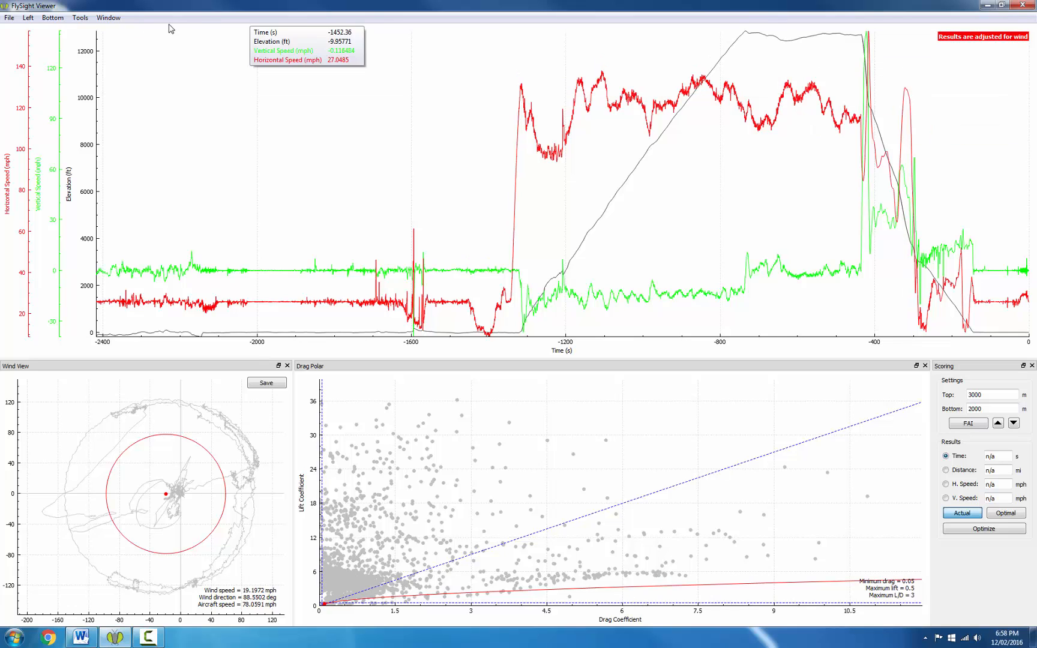
left_click(28, 18)
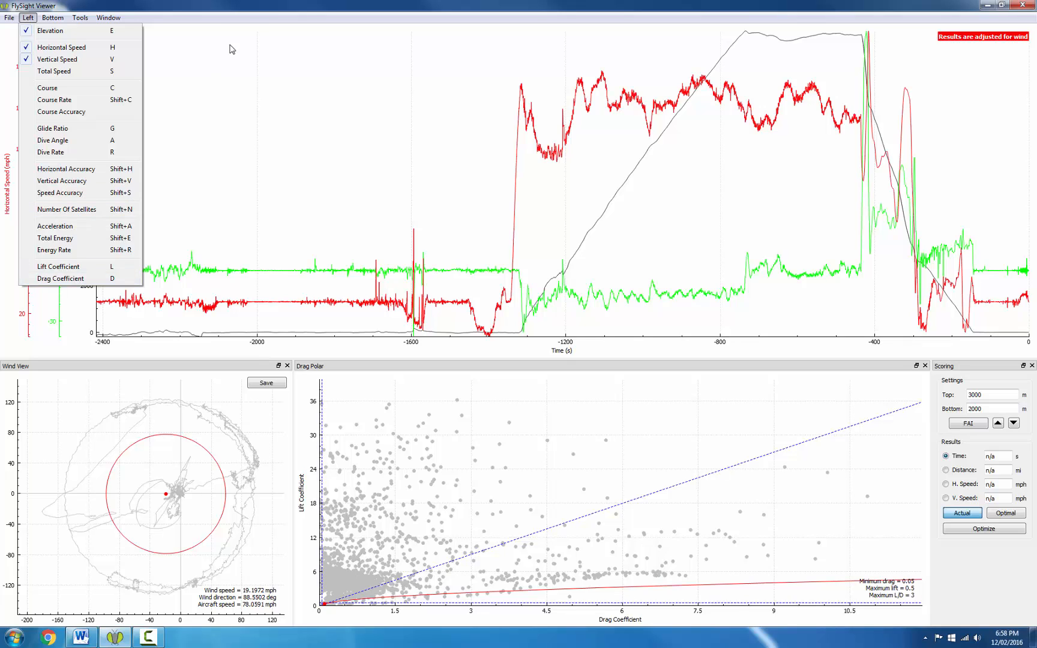
left_click(259, 10)
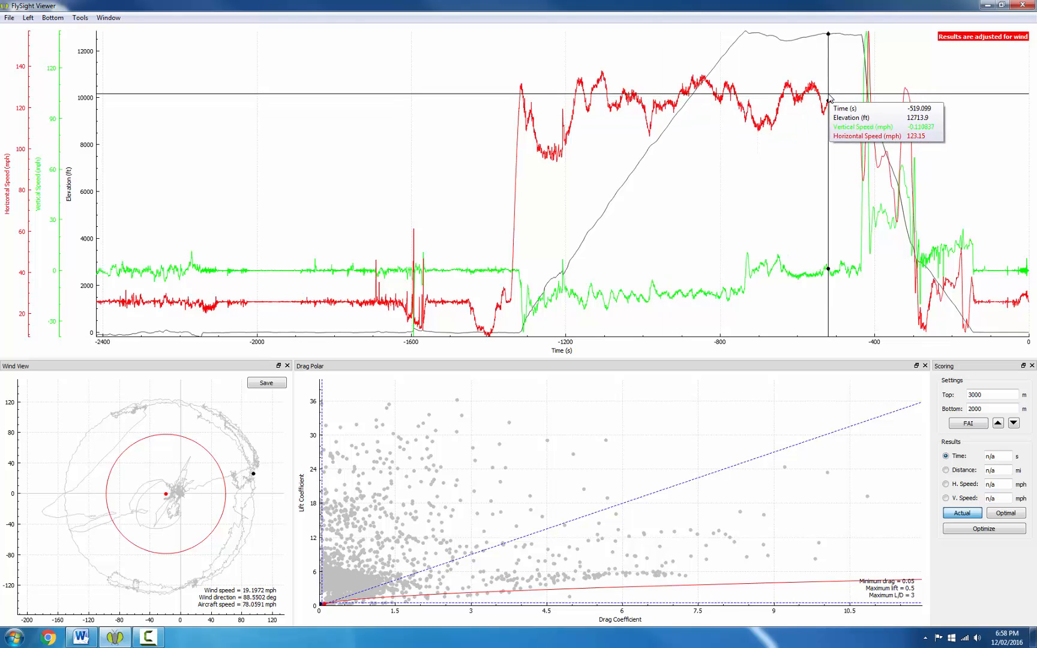
Set the exit point where the descent begins and narrow the plot to the flight from exit to about 127 s
left_click_drag(829, 98, 947, 106)
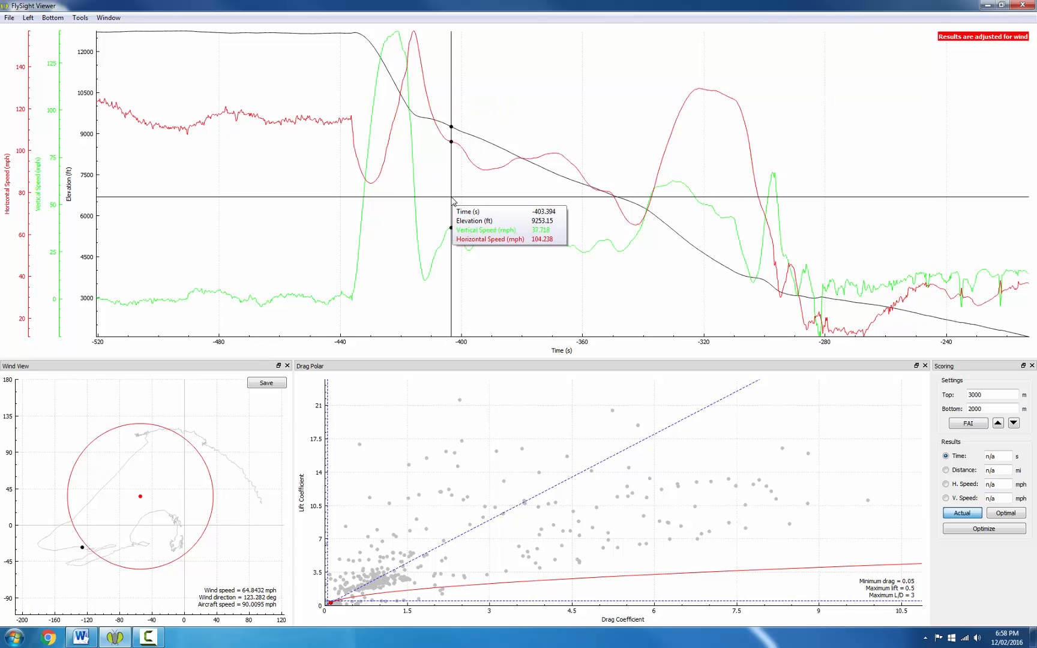
left_click(353, 183)
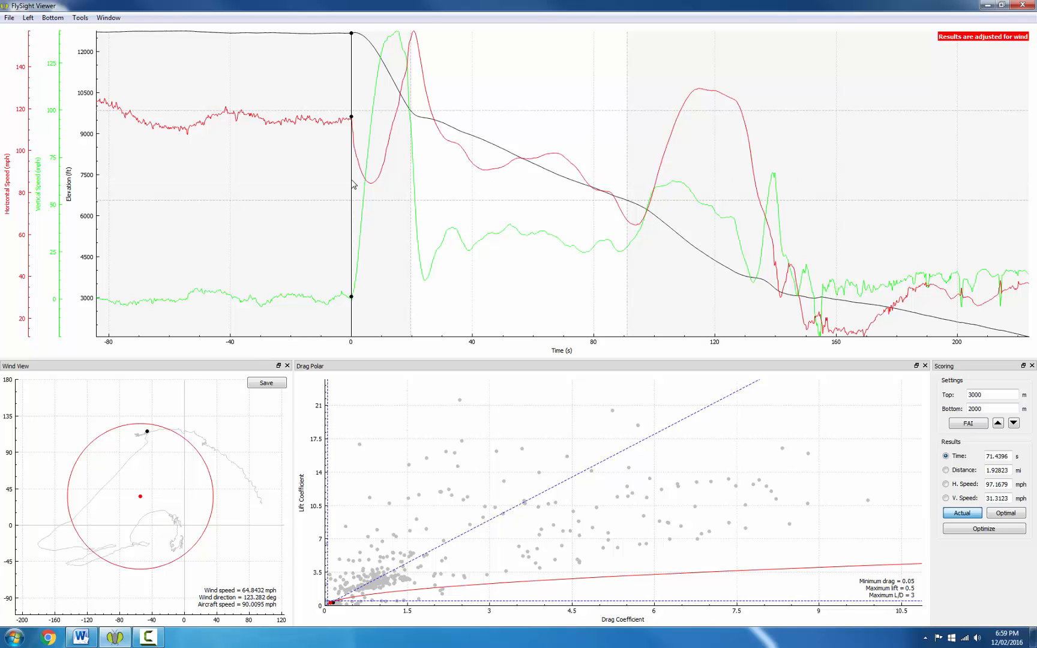
left_click_drag(354, 185, 737, 178)
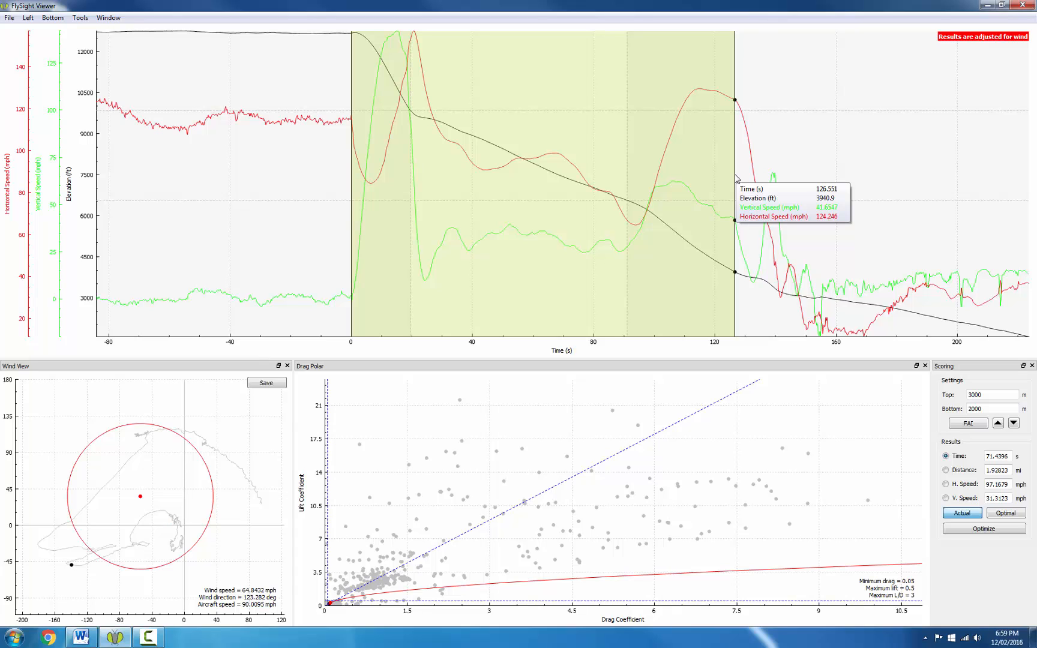
left_click_drag(737, 178, 737, 179)
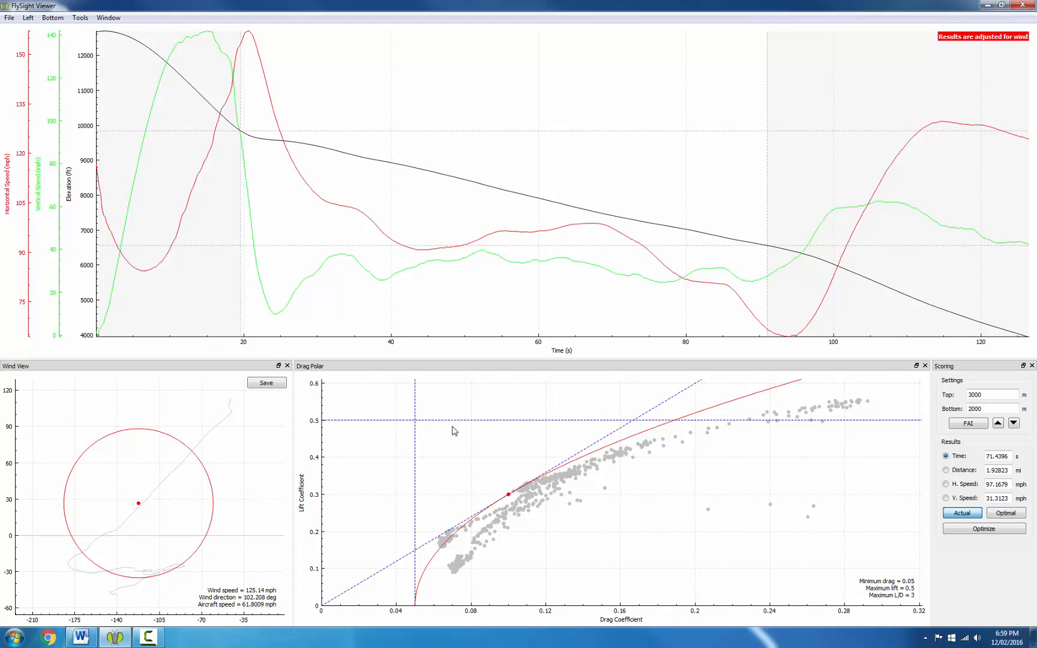
Switch wind adjustment off and on repeatedly to compare the drag polar and scoring results for the flight
key("ctrl+w")
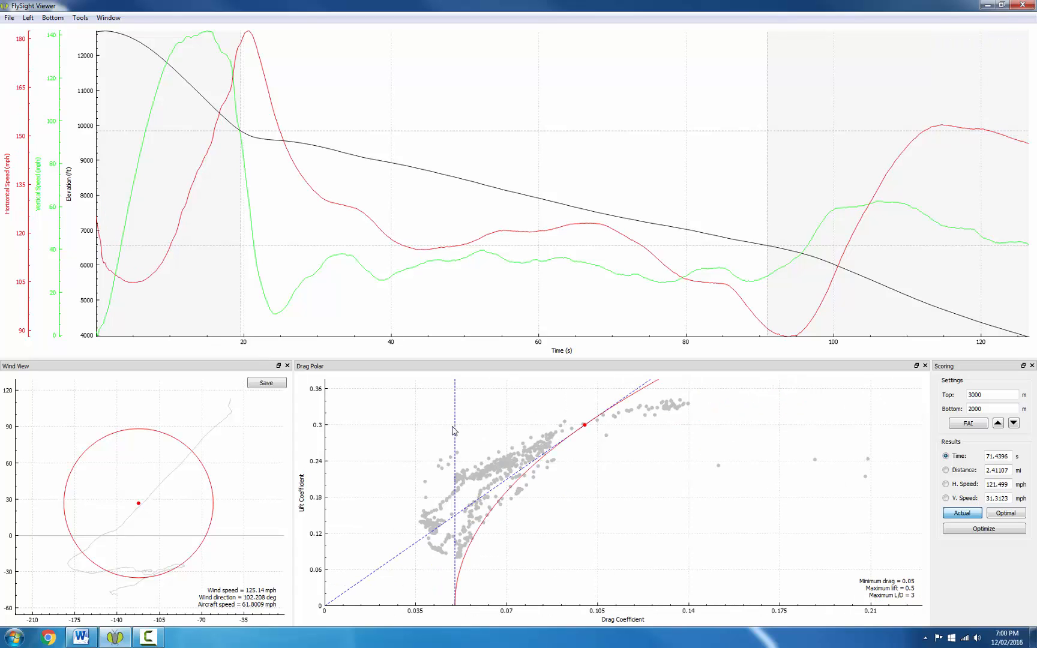
key("ctrl+w")
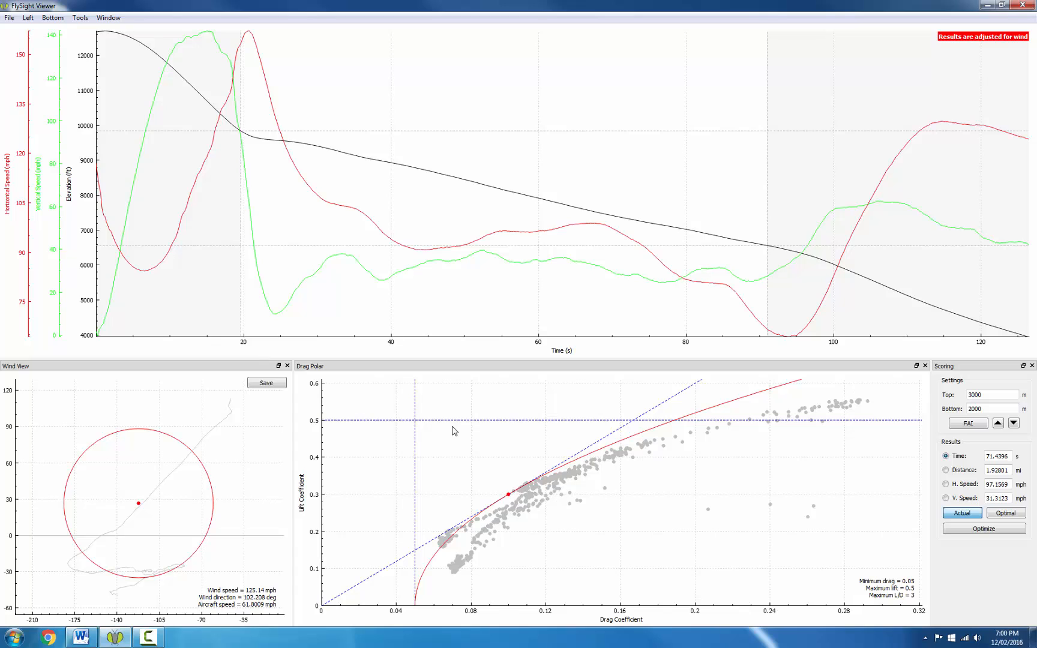
key("ctrl+w")
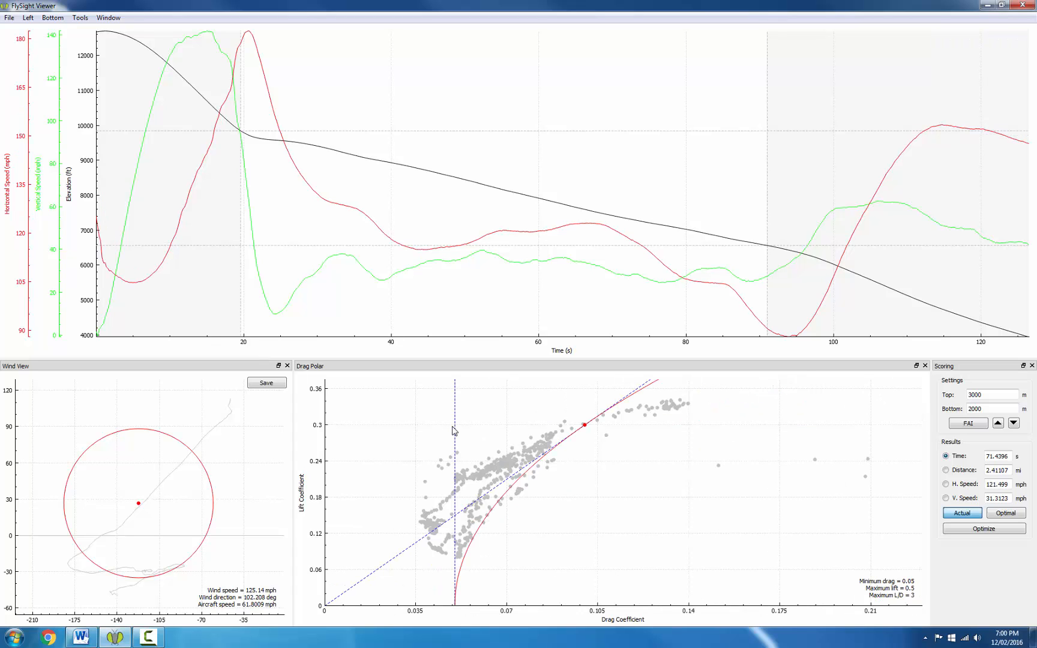
key("ctrl+w")
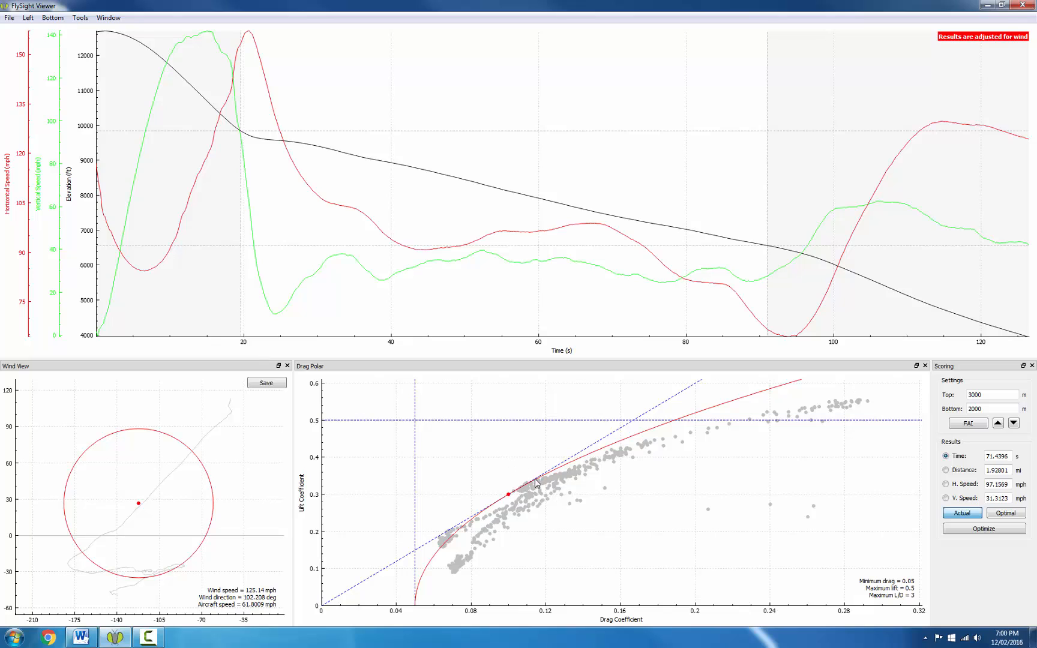
Fit the drag polar curve to the data points with minimum drag about 0.062, maximum L/D about 2.66 and maximum lift about 0.41
mouse_move(531, 484)
mouse_move(457, 567)
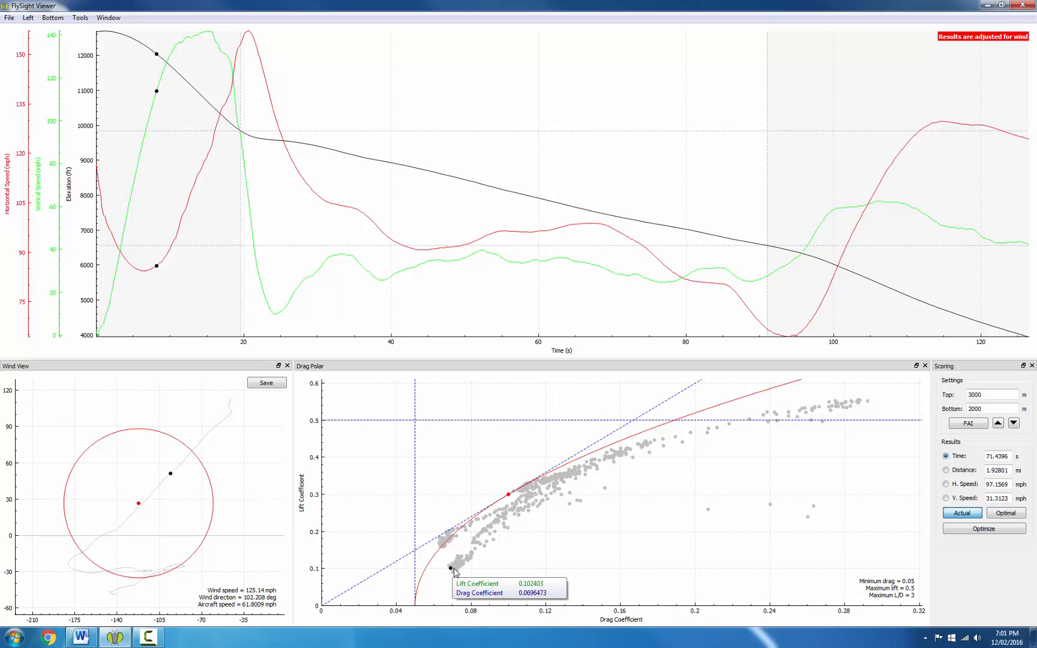
mouse_move(533, 488)
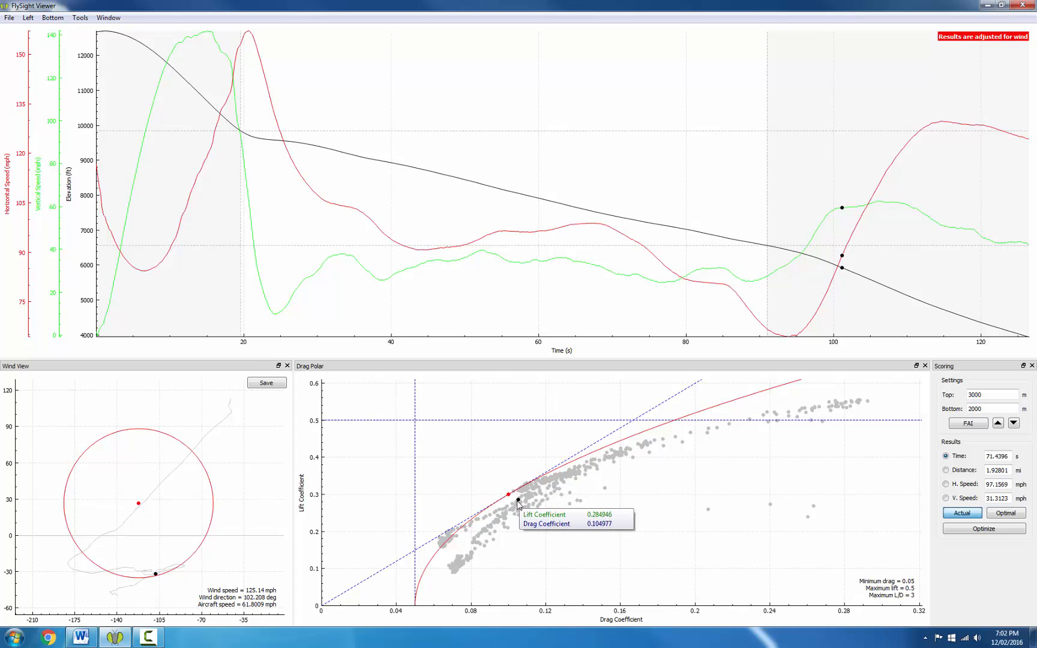
left_click_drag(521, 503, 553, 489)
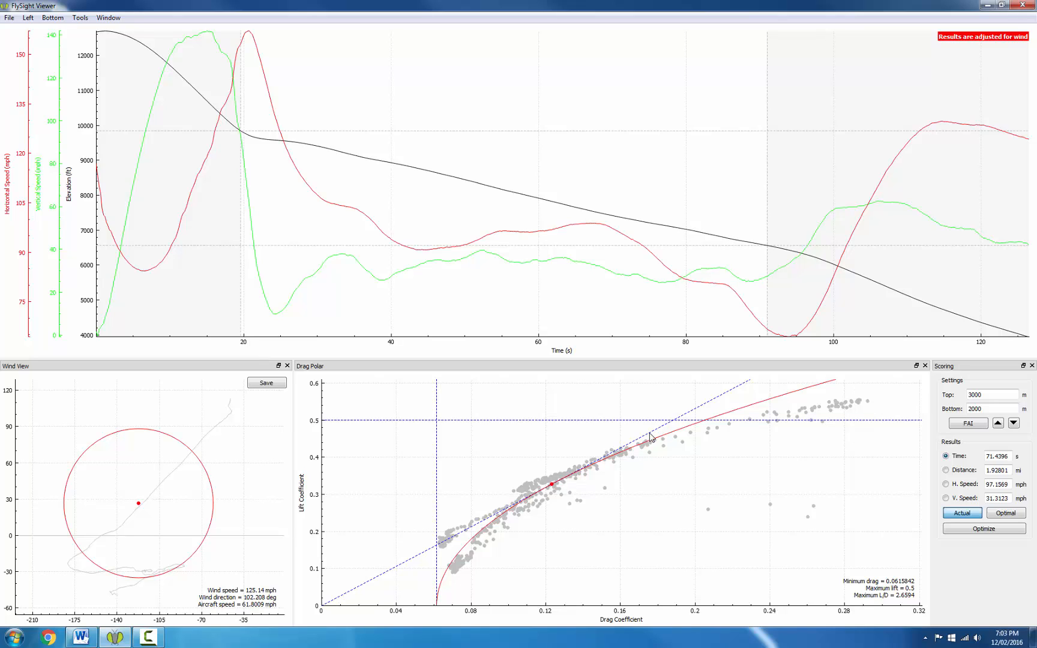
left_click(624, 456)
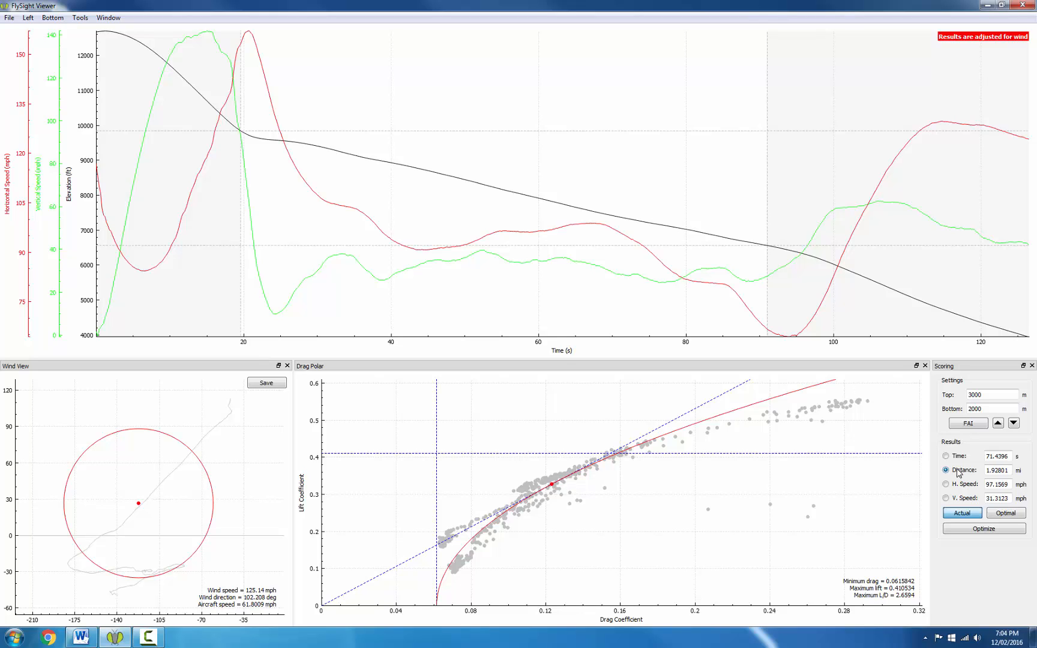
Optimize the flight for distance, switching wind adjustment off and on to compare the results
key("w")
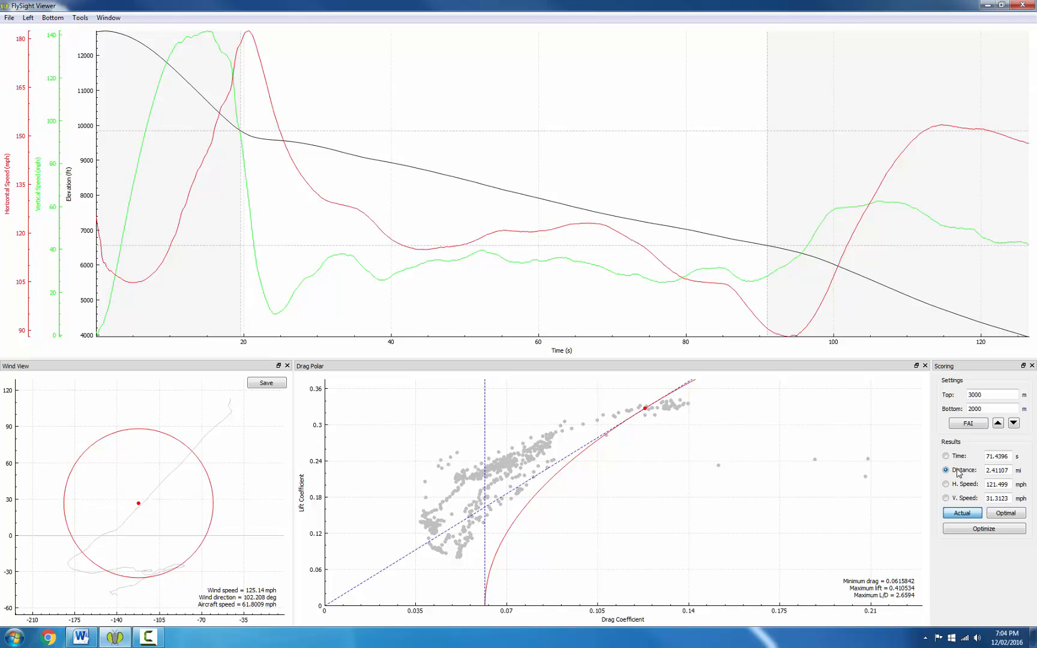
key("w")
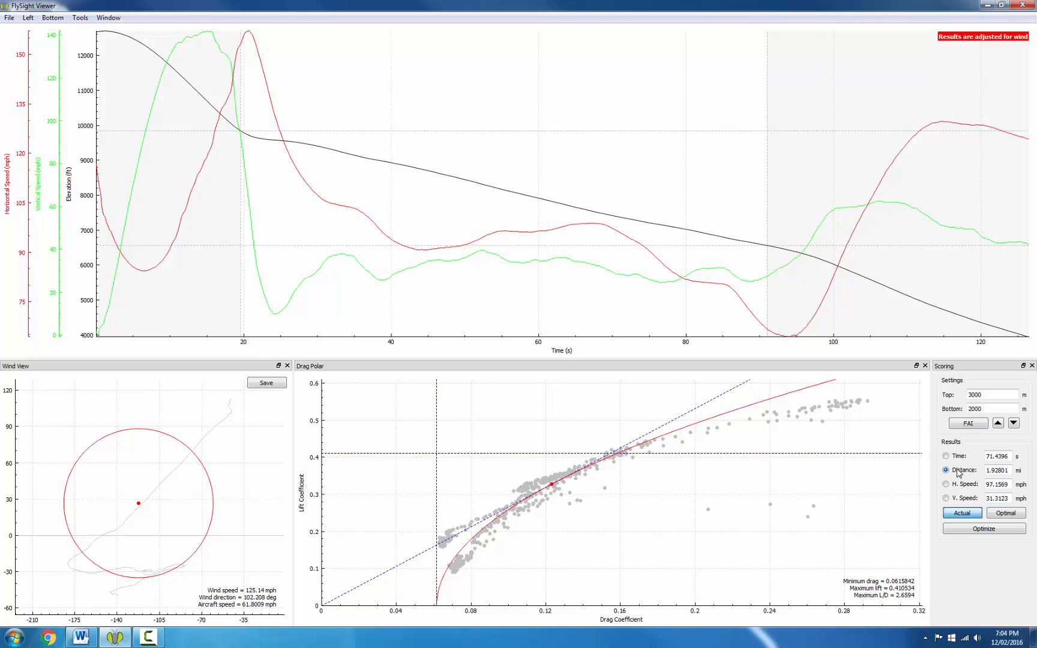
left_click(976, 532)
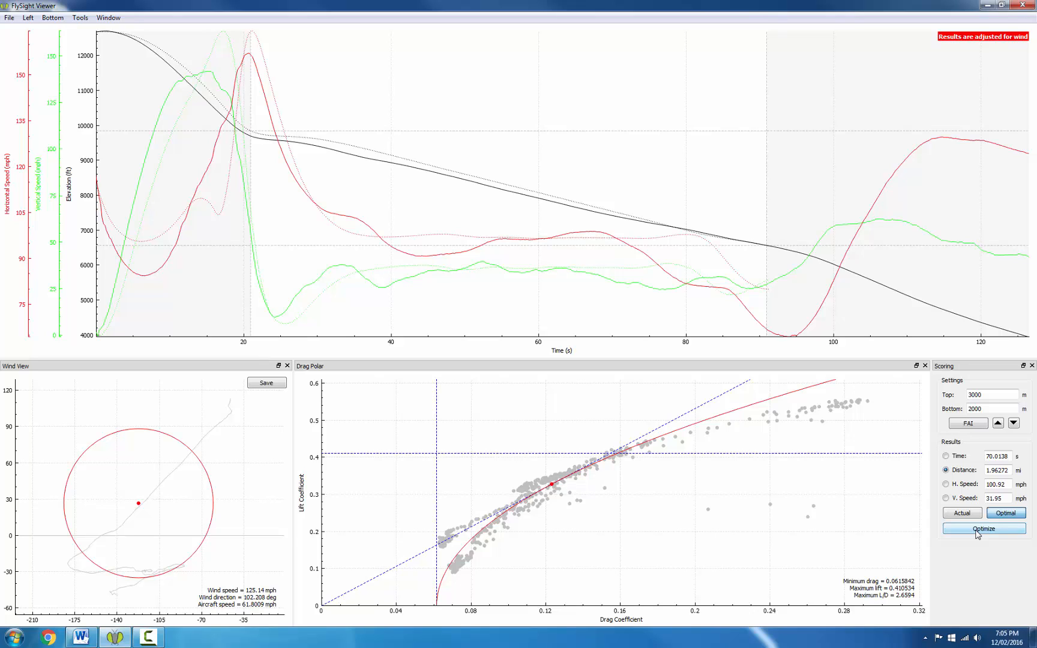
key("w")
key("w")
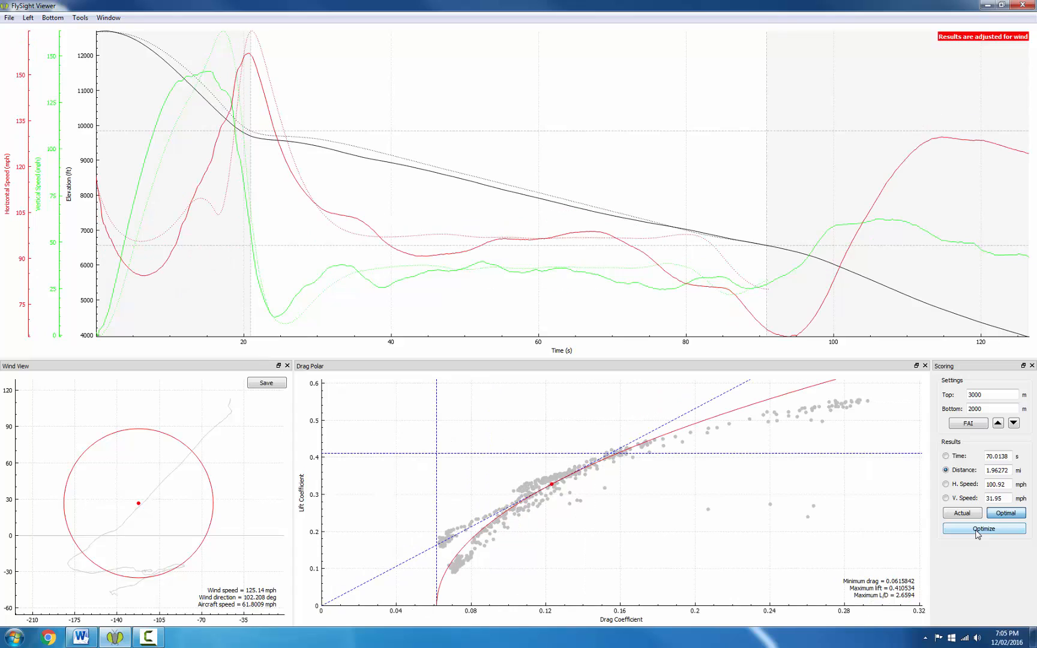